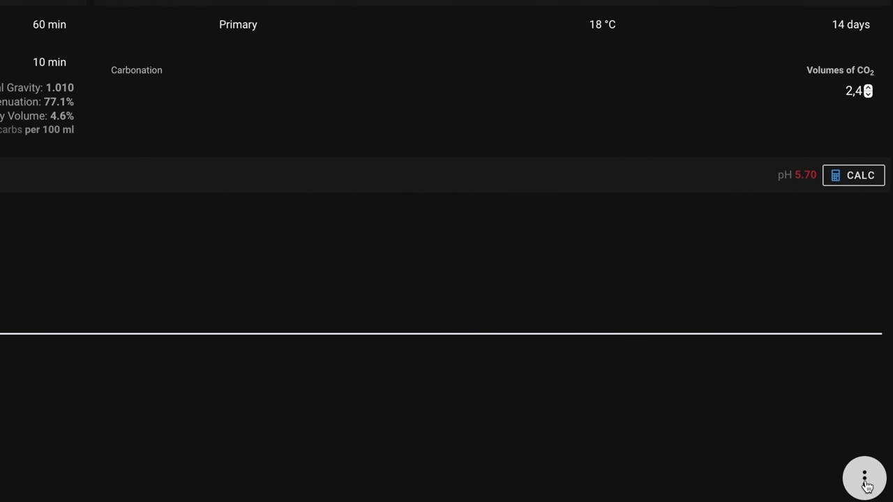
# Step: Open the recipe's floating action menu to duplicate the recipe
pyautogui.click(865, 482)
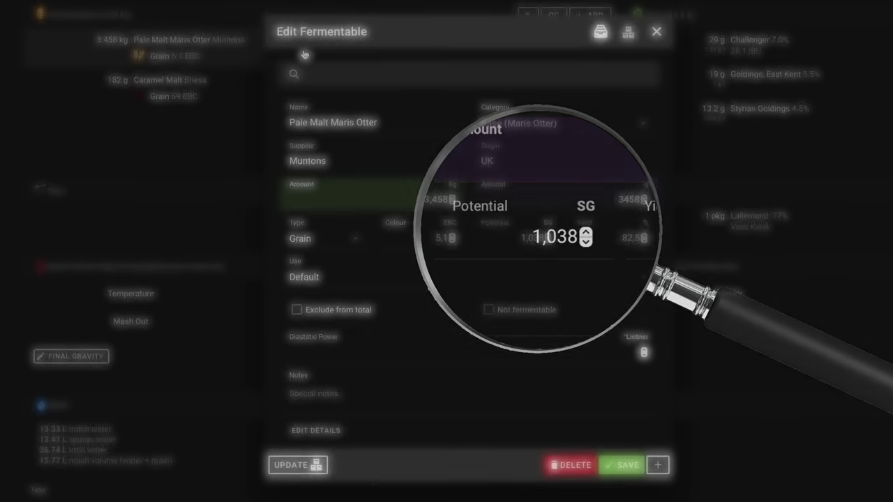
# Step: Replace the base malt with Paul's Malt Maris Otter found by searching 'maris', and save
pyautogui.click(333, 75)
pyautogui.write('maris')
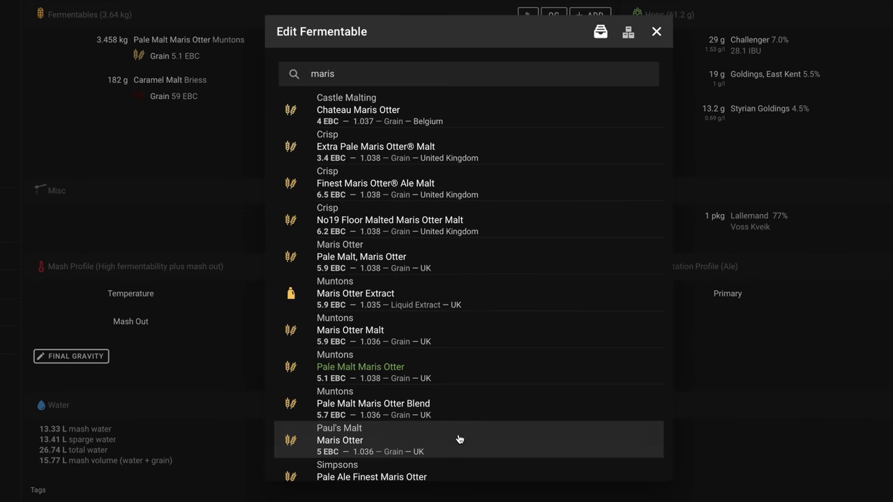
pyautogui.click(457, 438)
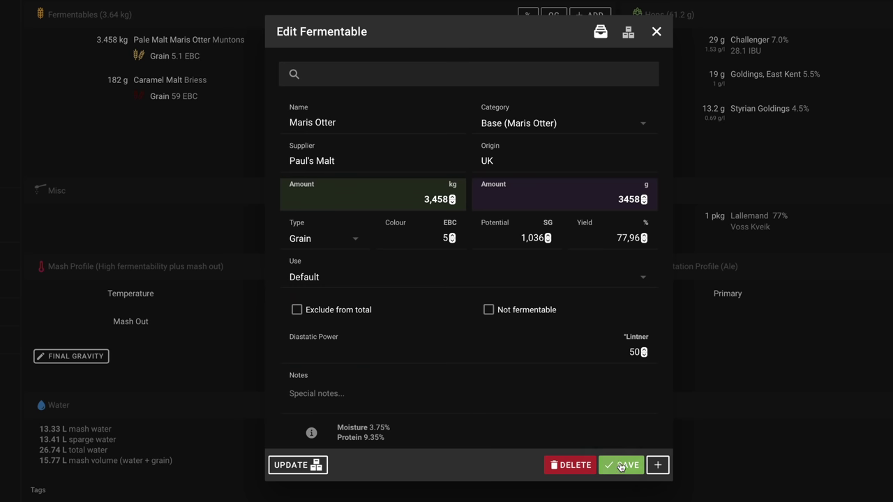
pyautogui.click(572, 479)
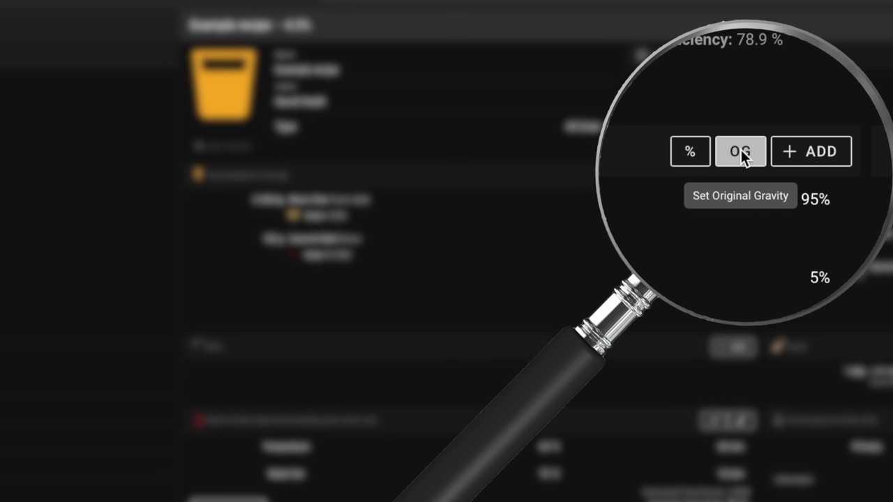
# Step: Enter 1.045 as the recipe's target original gravity
pyautogui.click(697, 175)
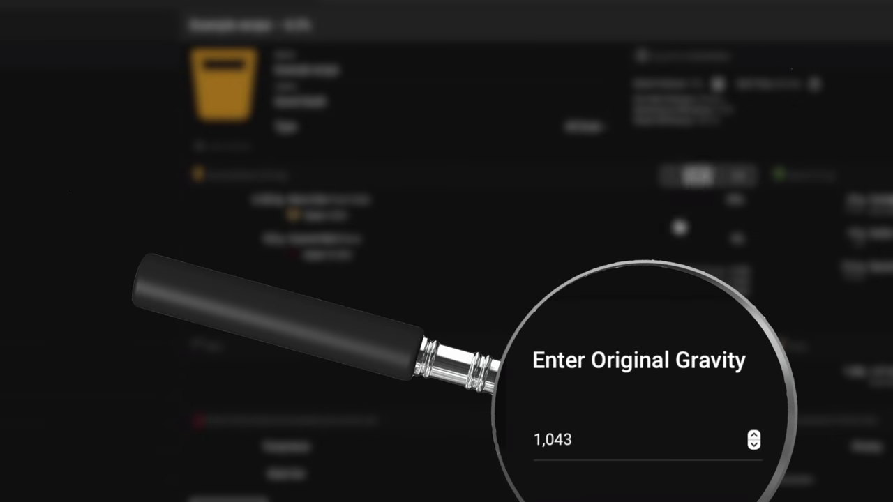
pyautogui.click(596, 438)
pyautogui.press('BackSpace')
pyautogui.write('54')
pyautogui.press('Return')
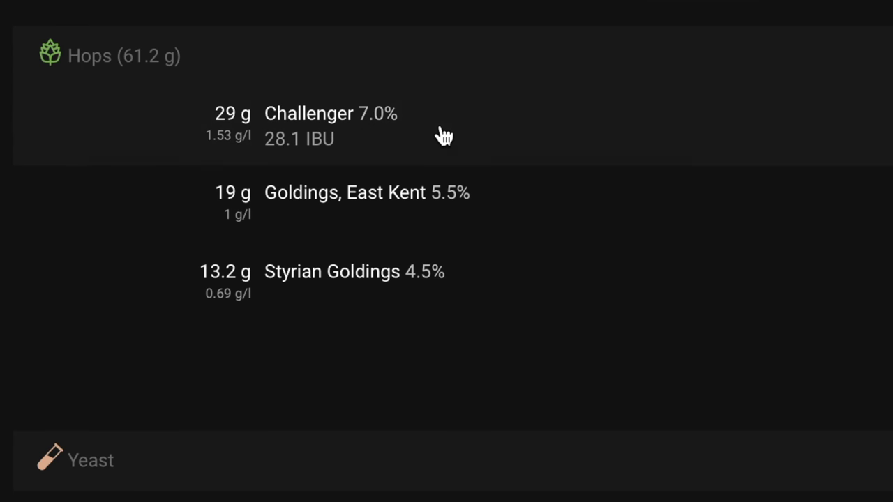
# Step: Raise the Challenger hop's alpha to 8% and lower its amount to 26 g
pyautogui.click(444, 135)
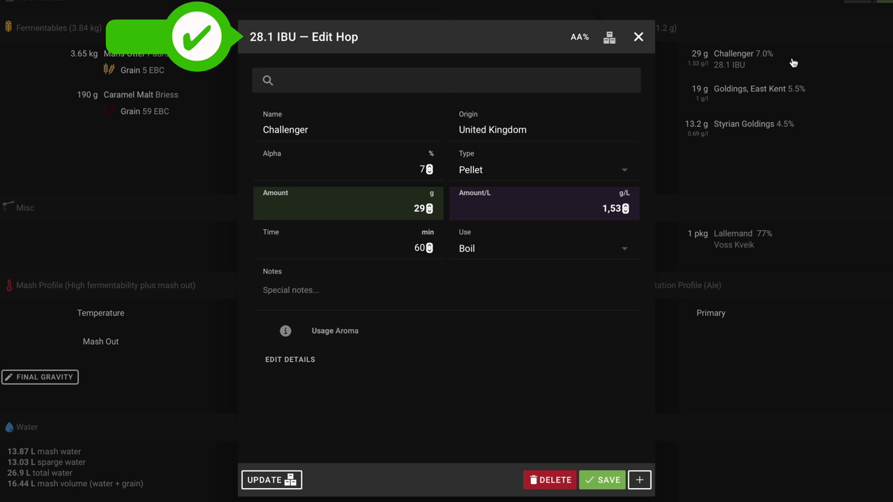
pyautogui.click(429, 167)
pyautogui.click(429, 167)
pyautogui.click(430, 167)
pyautogui.click(430, 166)
pyautogui.click(430, 167)
pyautogui.click(430, 167)
pyautogui.click(430, 167)
pyautogui.click(430, 167)
pyautogui.click(430, 167)
pyautogui.click(430, 167)
pyautogui.click(430, 167)
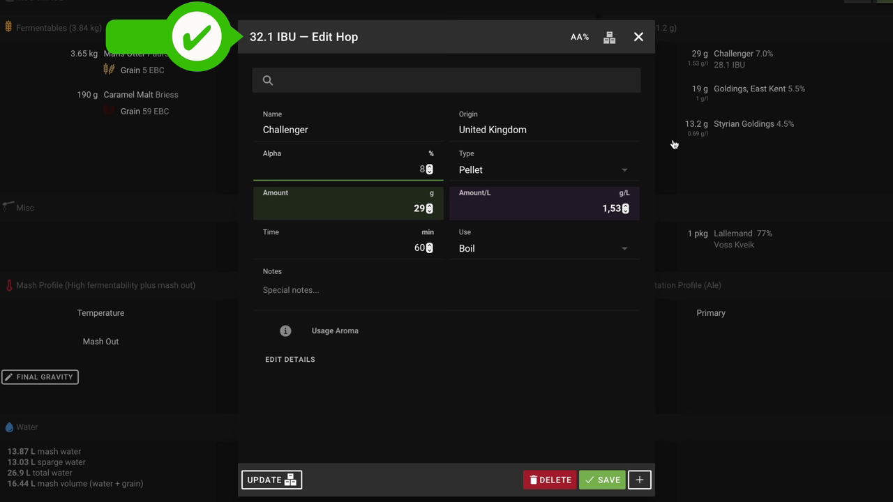
pyautogui.click(429, 210)
pyautogui.click(430, 211)
pyautogui.click(429, 211)
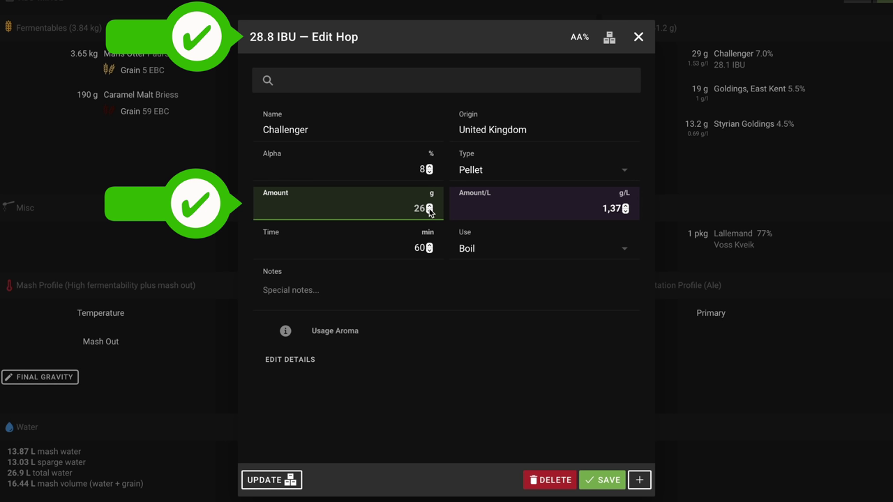
# Step: Trim Challenger to 25 g, then rescale its amount for an 8% alpha acid
pyautogui.click(429, 211)
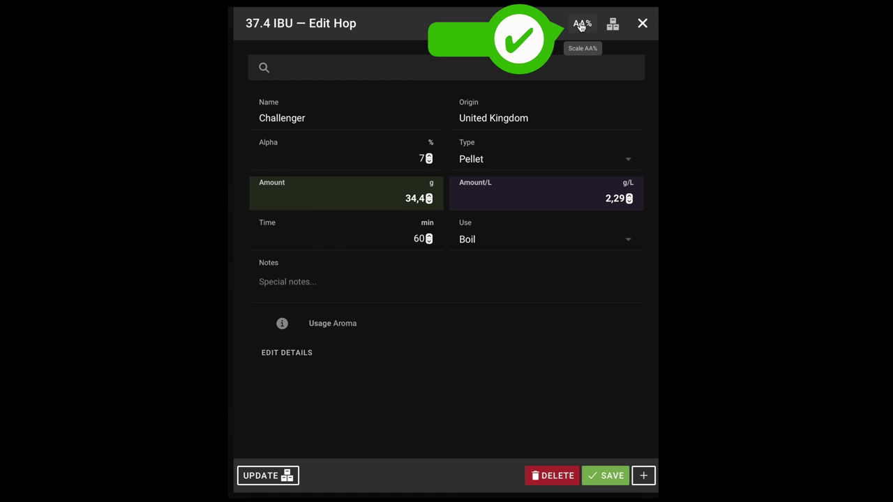
pyautogui.click(581, 27)
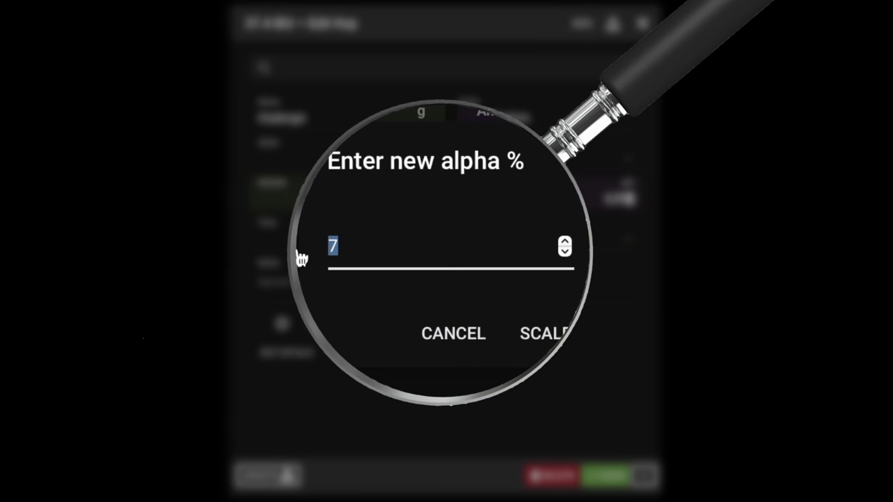
pyautogui.write('8')
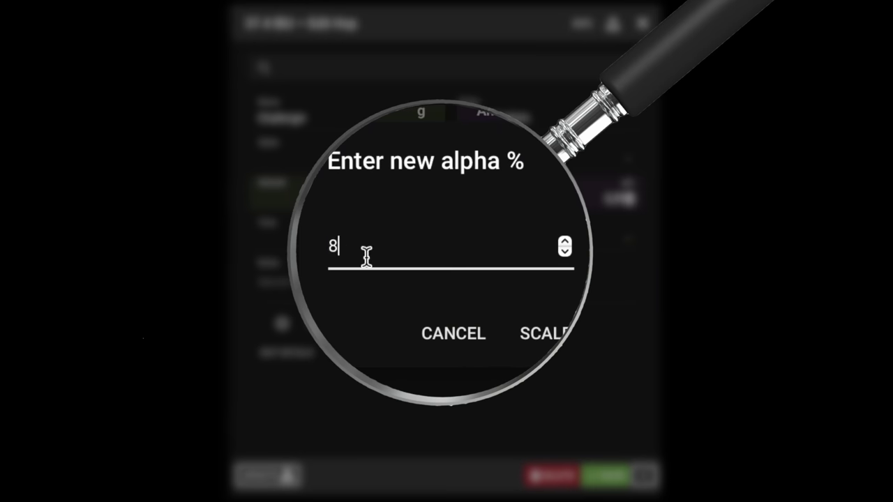
pyautogui.click(543, 335)
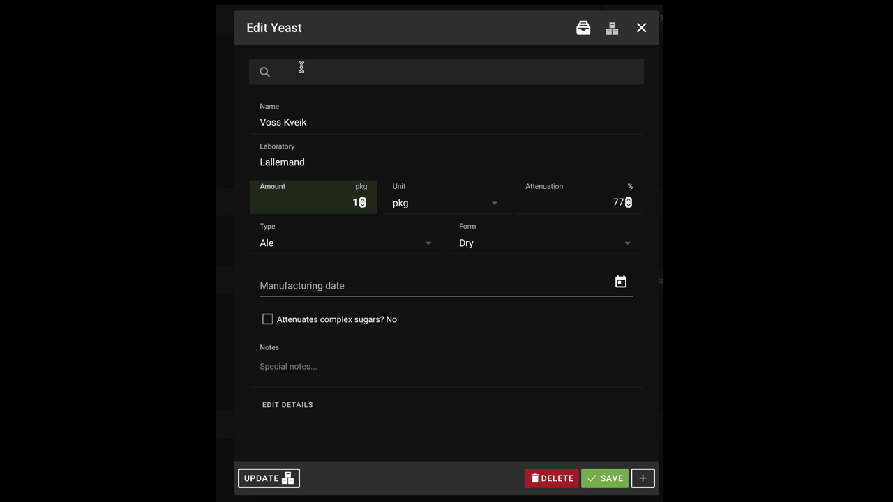
# Step: Swap the yeast for Fermentis US-05 Safale American via a 'fermentis' search
pyautogui.write('fermentis')
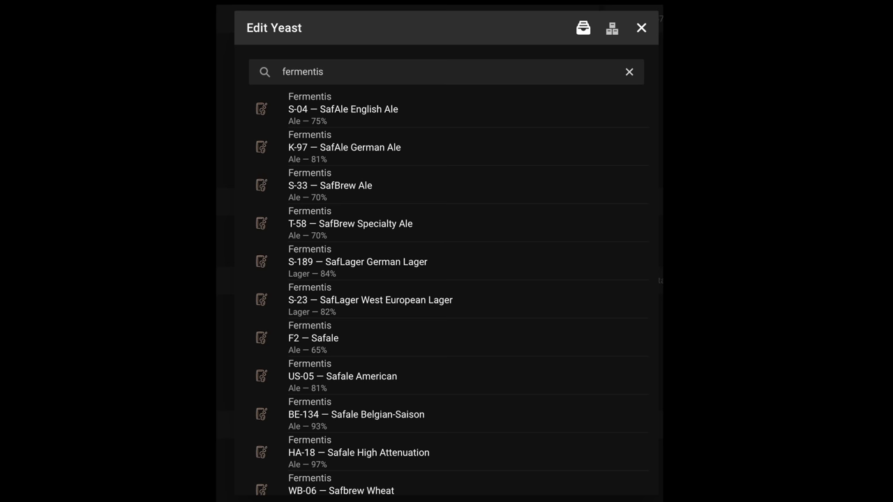
pyautogui.click(346, 375)
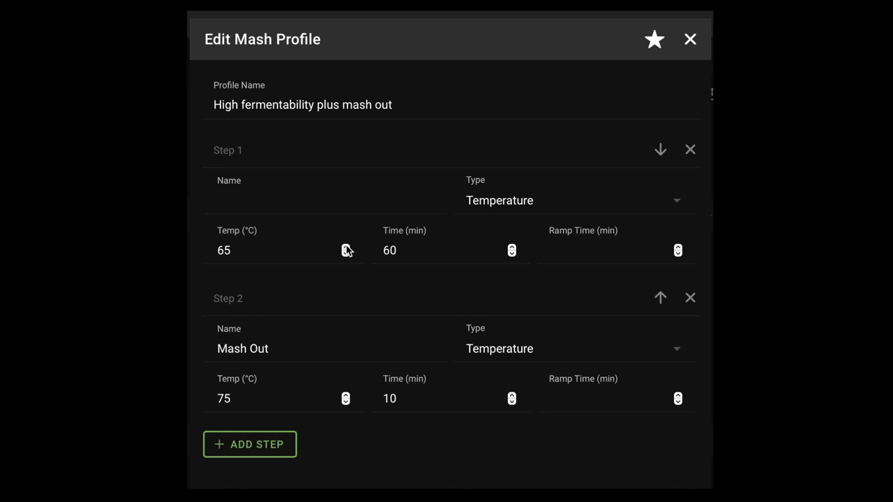
# Step: Step the first mash rest of 'High fermentability plus mash out' up to 70 °C
pyautogui.click(345, 247)
pyautogui.click(346, 248)
pyautogui.click(346, 247)
pyautogui.click(345, 248)
pyautogui.click(345, 247)
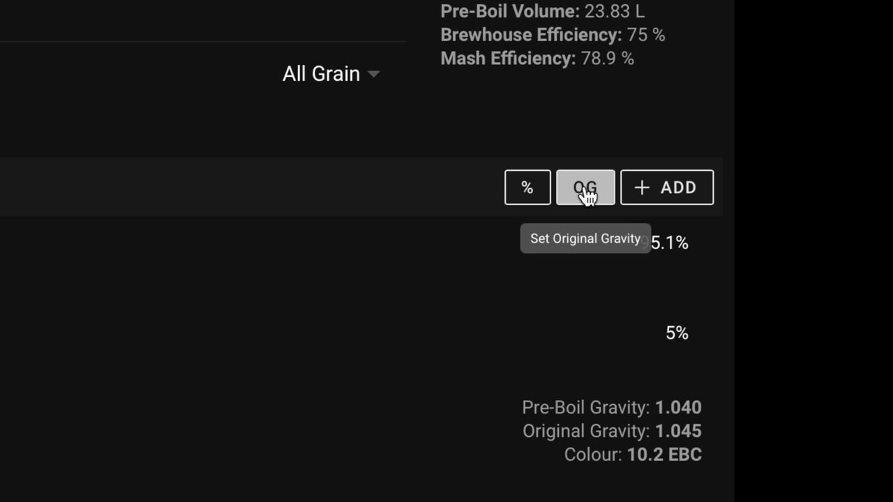
# Step: Scale the fermentables to reach an original gravity of 1.061
pyautogui.click(586, 196)
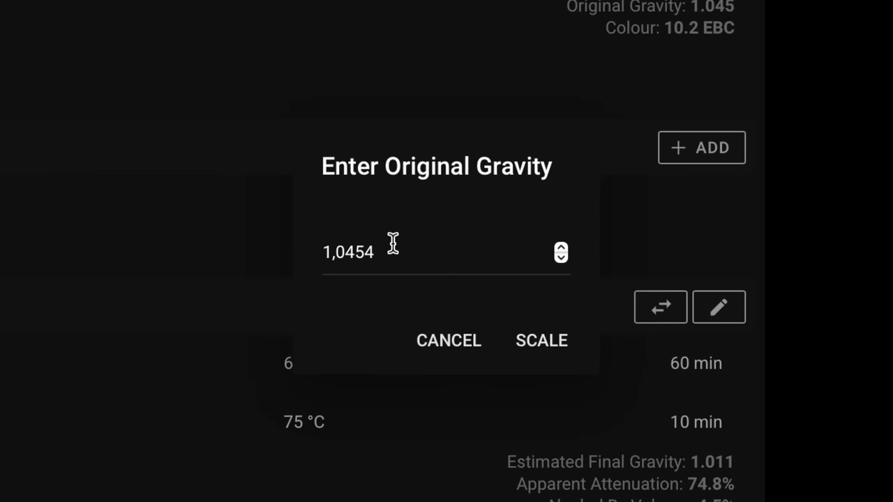
pyautogui.click(338, 290)
pyautogui.press('BackSpace')
pyautogui.press('BackSpace')
pyautogui.press('BackSpace')
pyautogui.write('61')
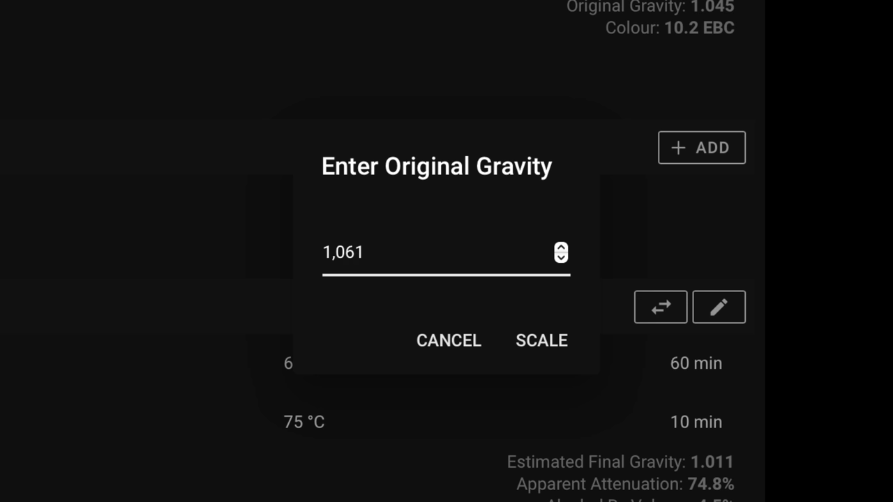
pyautogui.click(554, 345)
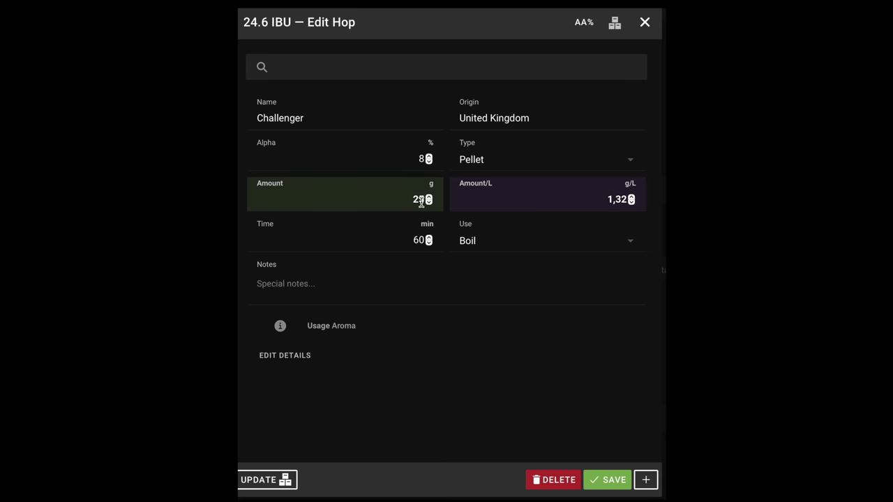
# Step: Increase the Challenger hop from 25 g to 38 g and save it
pyautogui.click(405, 197)
pyautogui.write('38')
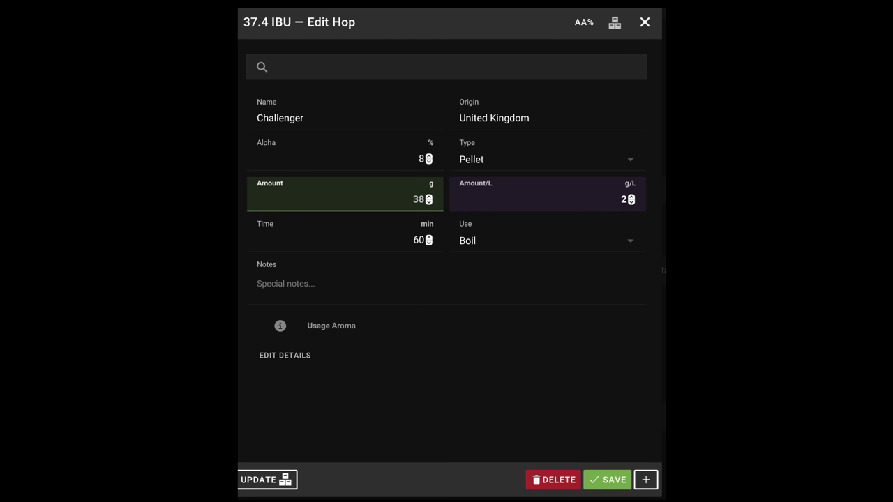
pyautogui.click(605, 492)
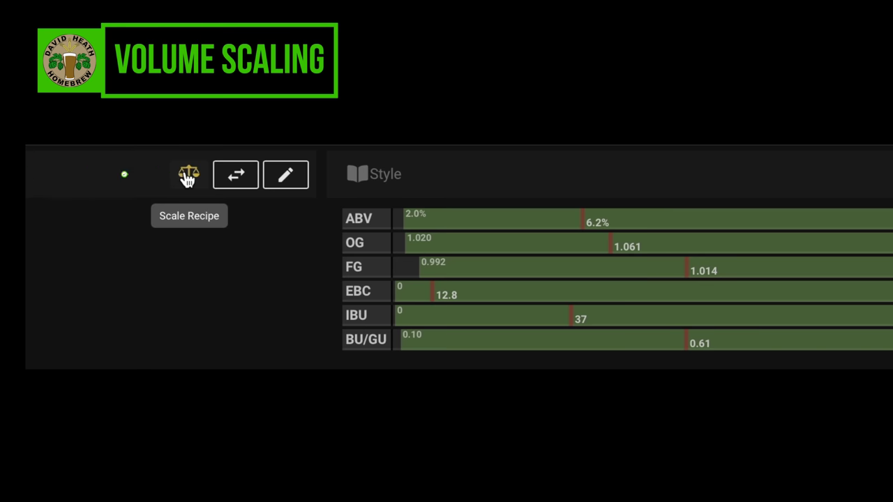
# Step: Lower the batch volume from 19 L to 15 L in Scale Recipe
pyautogui.click(188, 177)
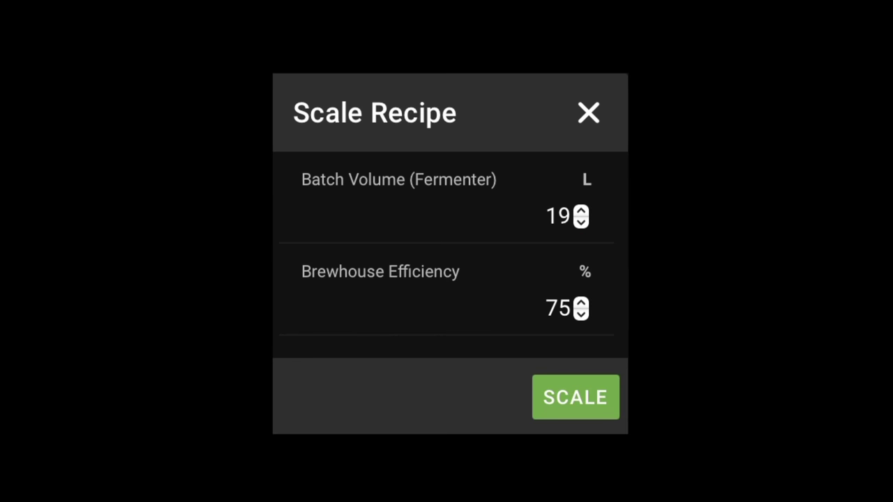
pyautogui.click(581, 222)
pyautogui.click(580, 222)
pyautogui.click(581, 222)
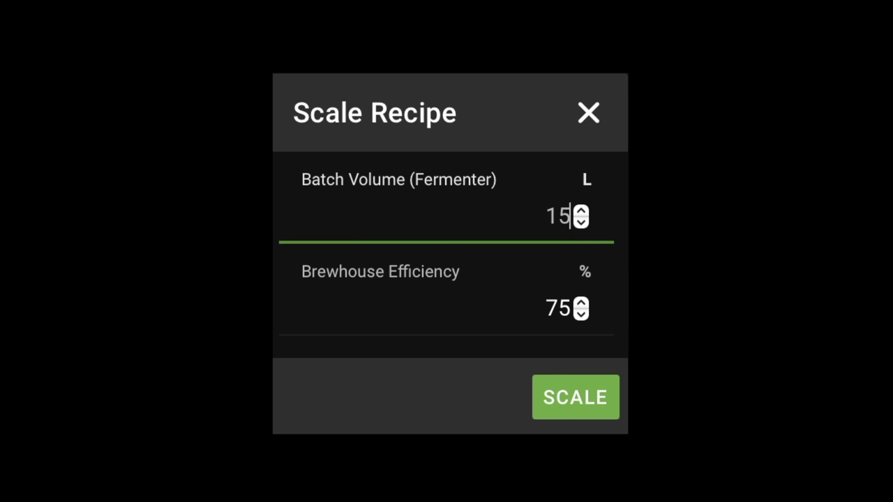